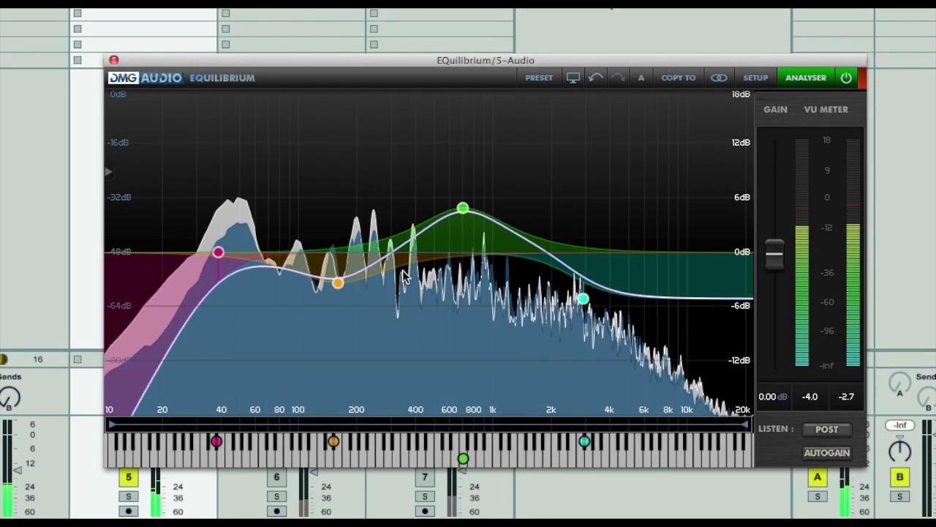
Lower the orange band to about 127 Hz and the green peak to about 595 Hz.
{"action": "left_click_drag", "start_coordinate": [338, 282], "coordinate": [319, 277]}
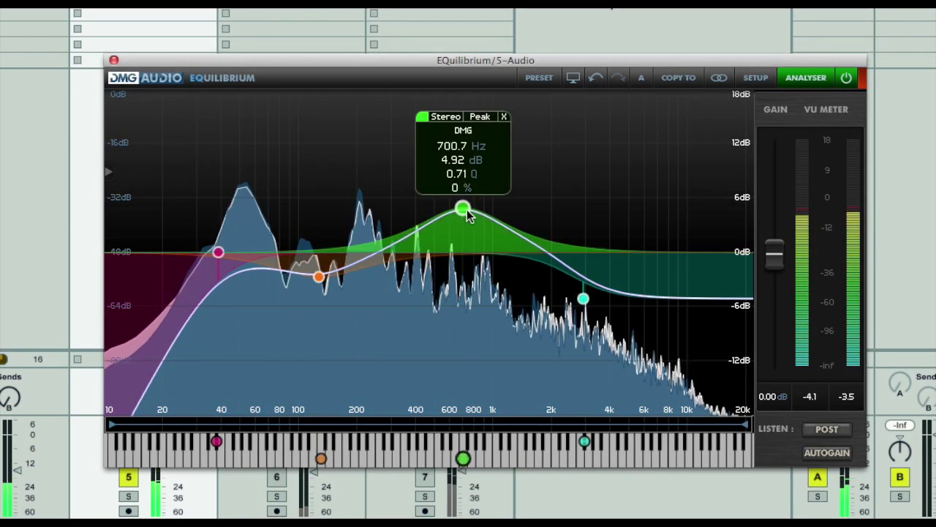
{"action": "left_click_drag", "start_coordinate": [468, 213], "coordinate": [451, 215]}
{"action": "left_click", "coordinate": [469, 122]}
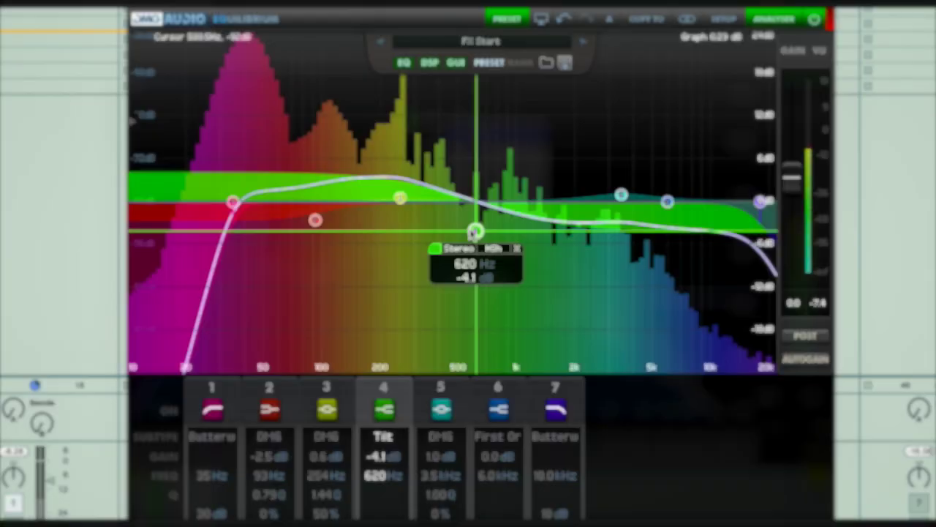
Set the Tilt band near 479 Hz at -3.2 dB, and output gain to -2.9 dB.
{"action": "left_click_drag", "start_coordinate": [477, 226], "coordinate": [452, 225]}
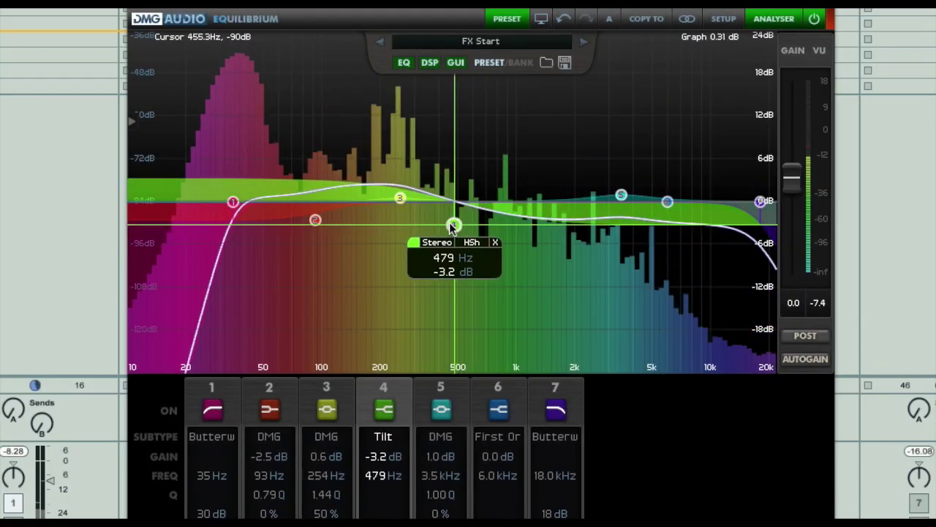
{"action": "left_click_drag", "start_coordinate": [792, 178], "coordinate": [788, 193]}
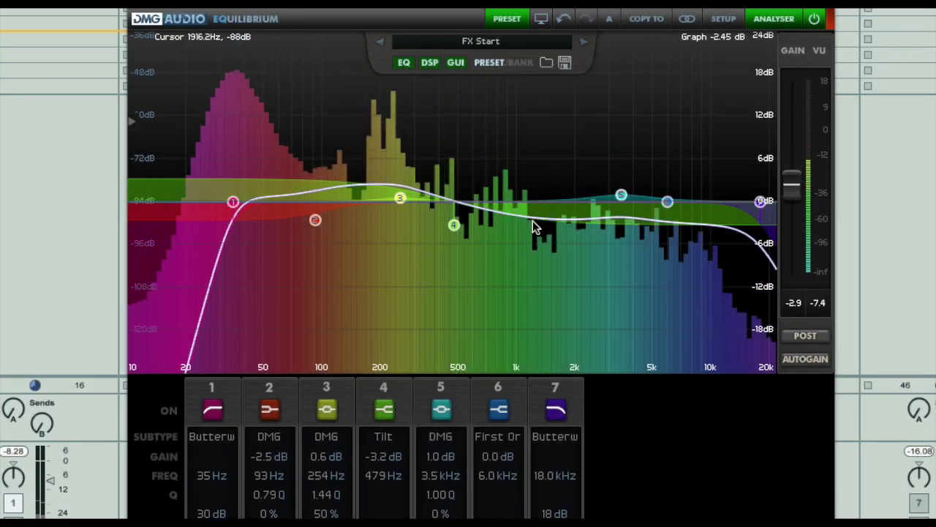
{"action": "left_click_drag", "start_coordinate": [453, 222], "coordinate": [475, 217]}
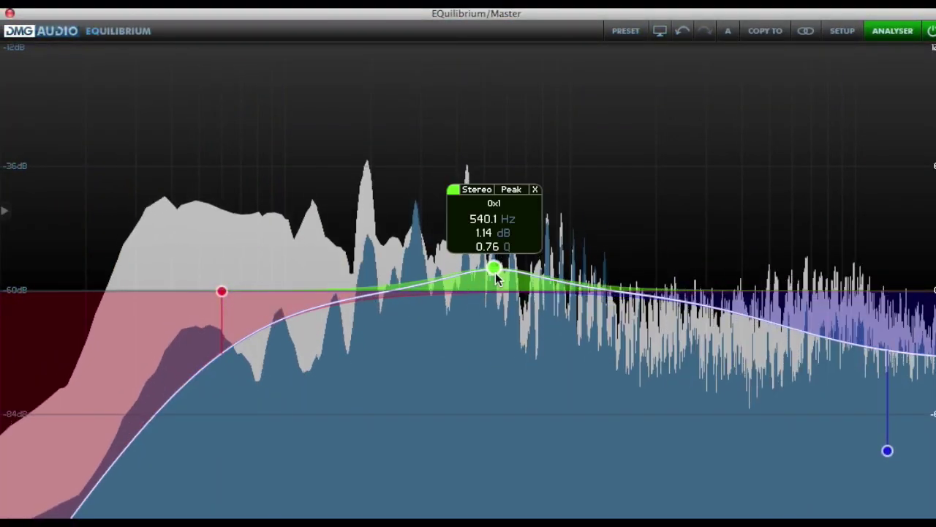
Raise the green peak to about 596 Hz and change that band to a Pultec Cut.
{"action": "left_click_drag", "start_coordinate": [495, 272], "coordinate": [514, 271]}
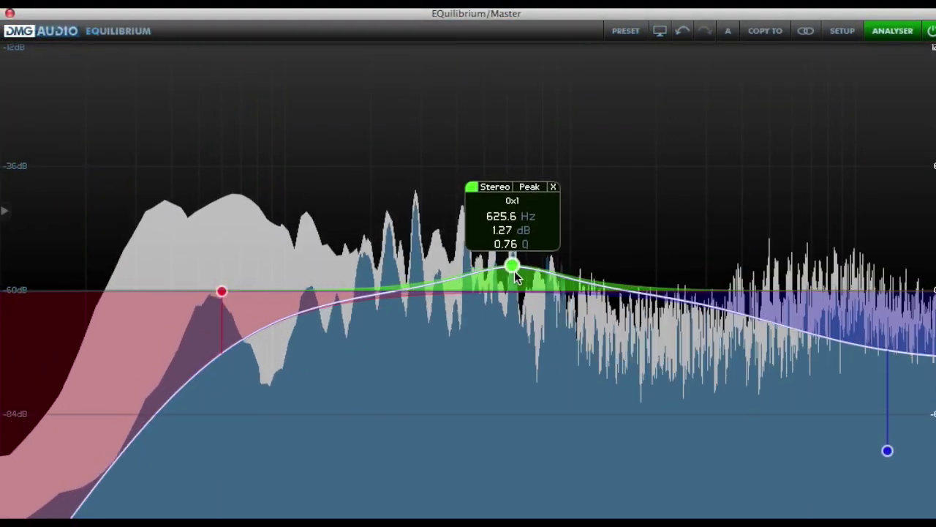
{"action": "left_click", "coordinate": [513, 201]}
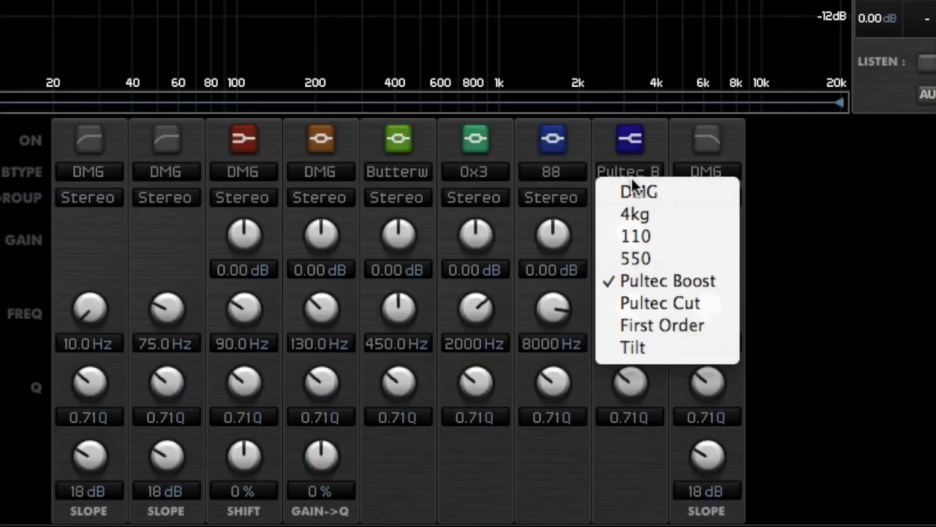
{"action": "left_click", "coordinate": [672, 299]}
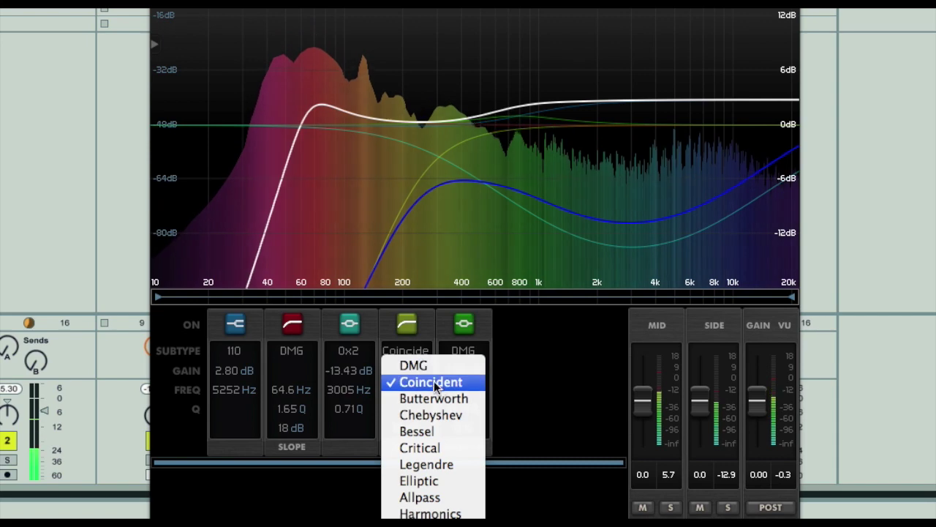
Set band 4's subtype to Critical, show the EQ graph, and toggle the channel meters off and on.
{"action": "left_click", "coordinate": [451, 448]}
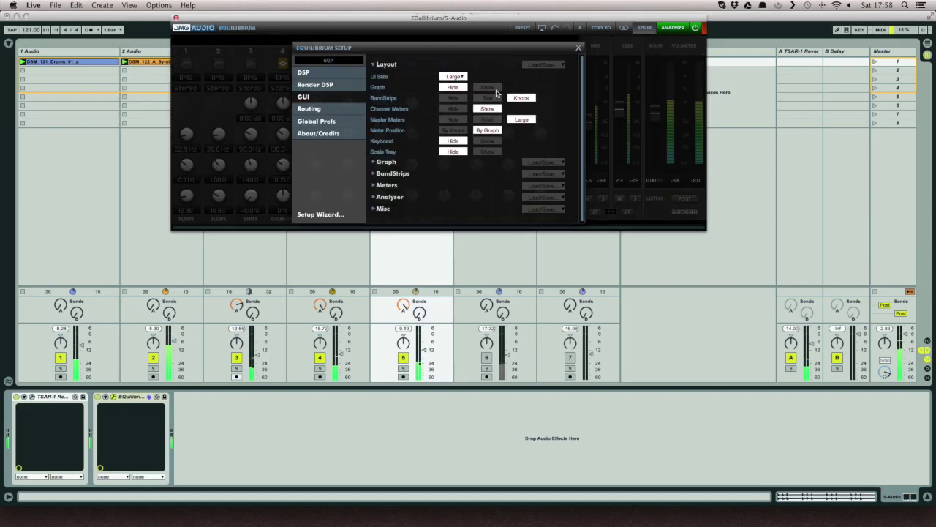
{"action": "left_click", "coordinate": [489, 88]}
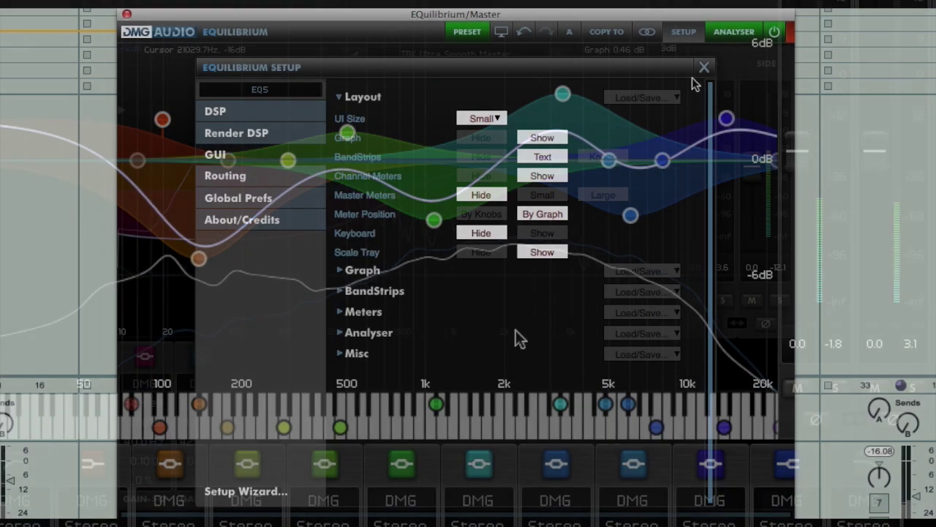
{"action": "left_click", "coordinate": [480, 175]}
{"action": "left_click", "coordinate": [644, 67]}
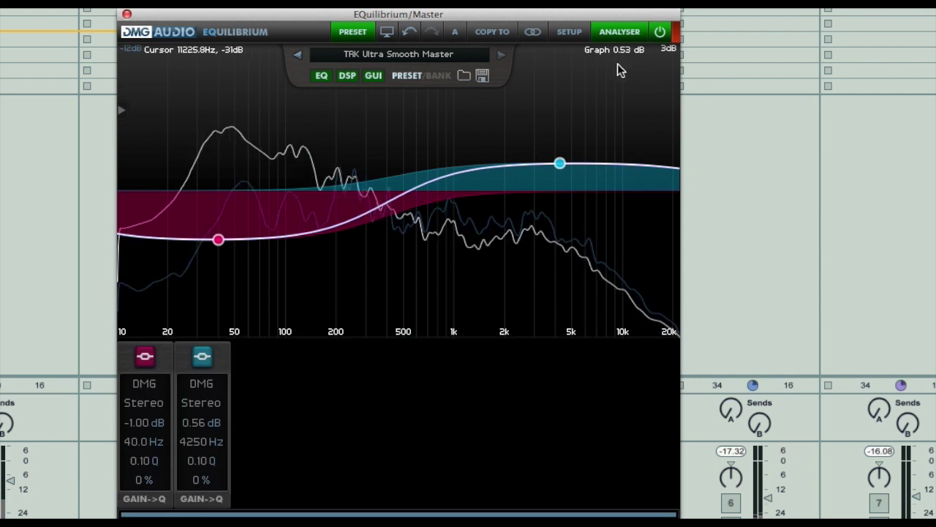
{"action": "left_click", "coordinate": [570, 33]}
{"action": "left_click", "coordinate": [470, 180]}
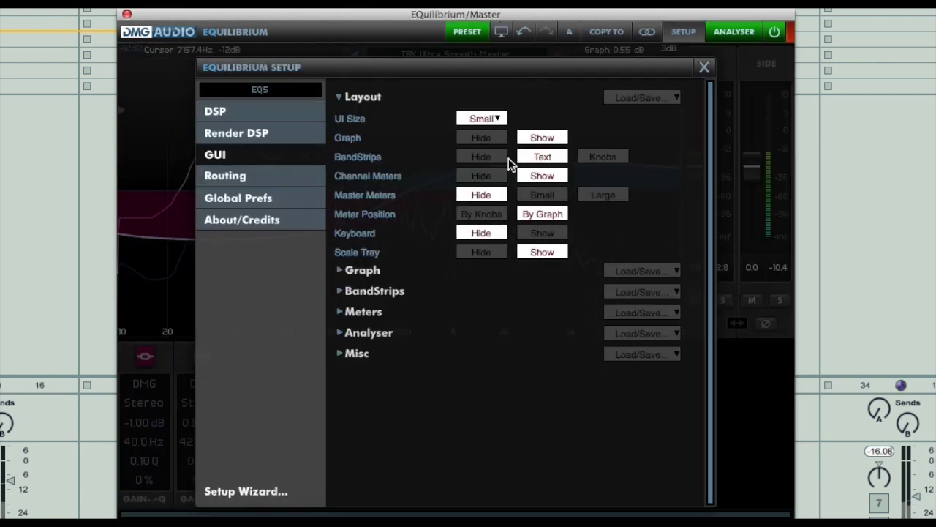
{"action": "left_click", "coordinate": [705, 66]}
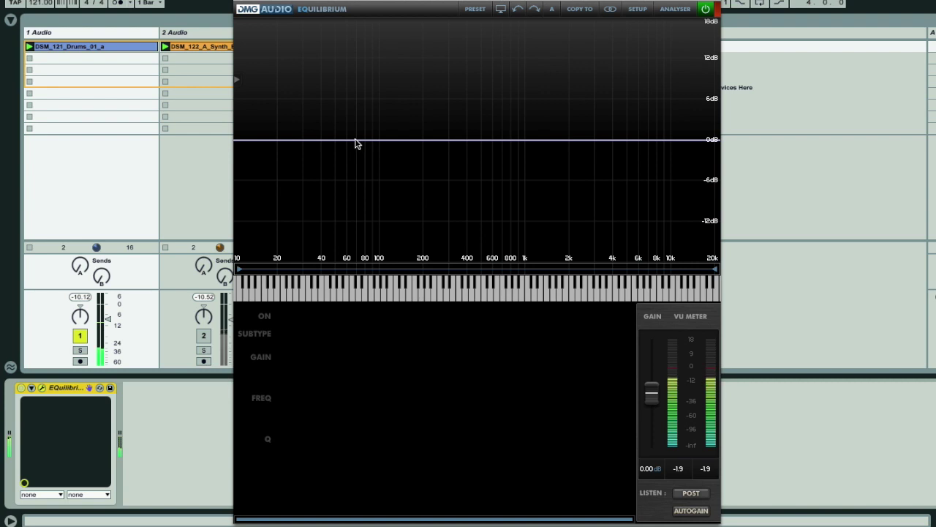
Add a peak band boosting 4.63 dB at 87.2 Hz and turn on the spectrum analyser.
{"action": "double_click", "coordinate": [356, 141]}
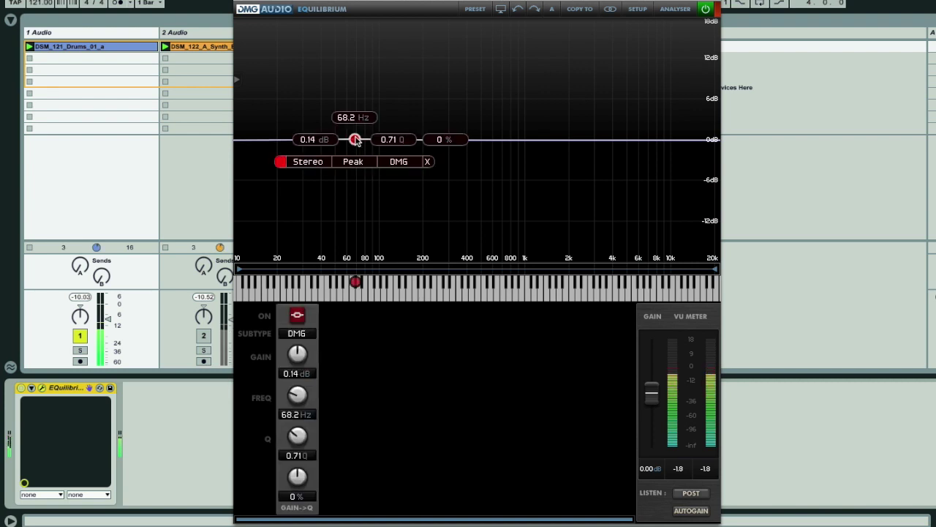
{"action": "left_click_drag", "start_coordinate": [356, 141], "coordinate": [380, 126]}
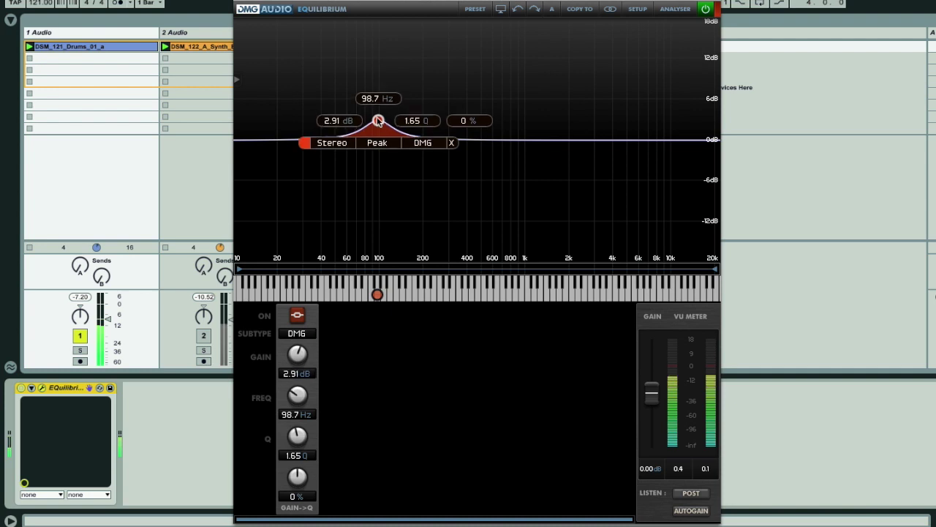
{"action": "left_click", "coordinate": [674, 10]}
{"action": "mouse_move", "coordinate": [376, 120]}
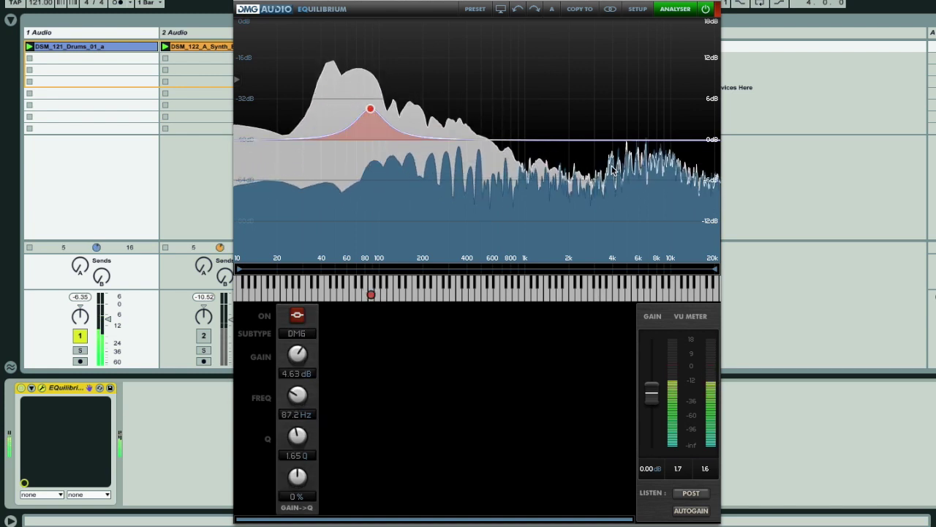
Add a second band near 3658 Hz as a high shelf with subtype 110.
{"action": "left_click", "coordinate": [607, 142]}
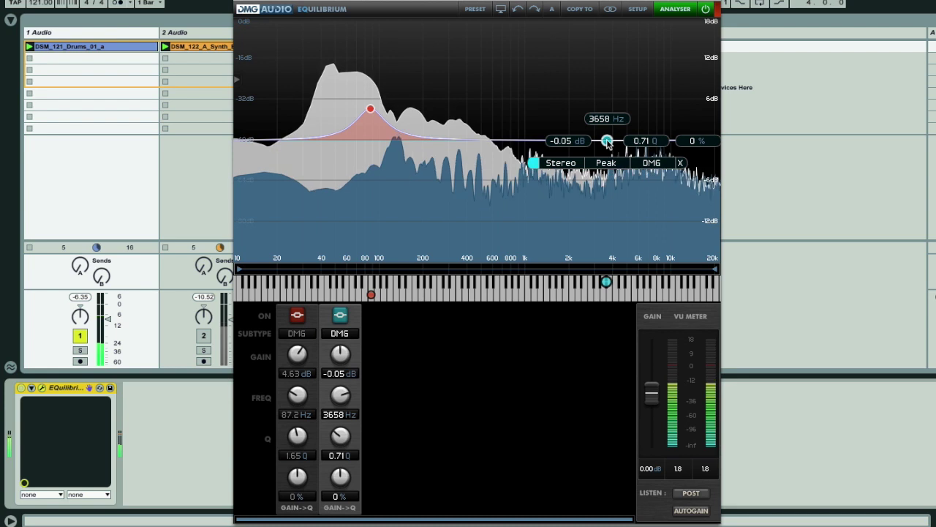
{"action": "left_click", "coordinate": [607, 163]}
{"action": "left_click", "coordinate": [614, 213]}
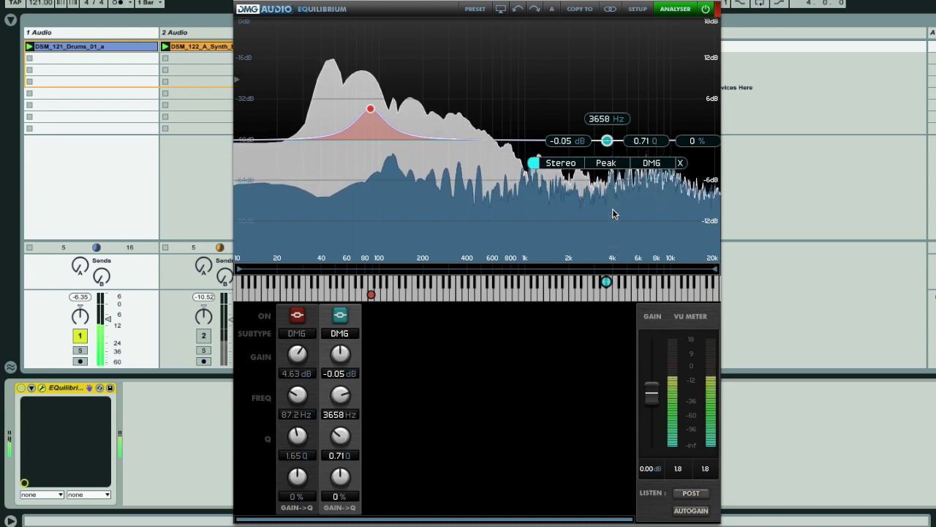
{"action": "left_click", "coordinate": [654, 163]}
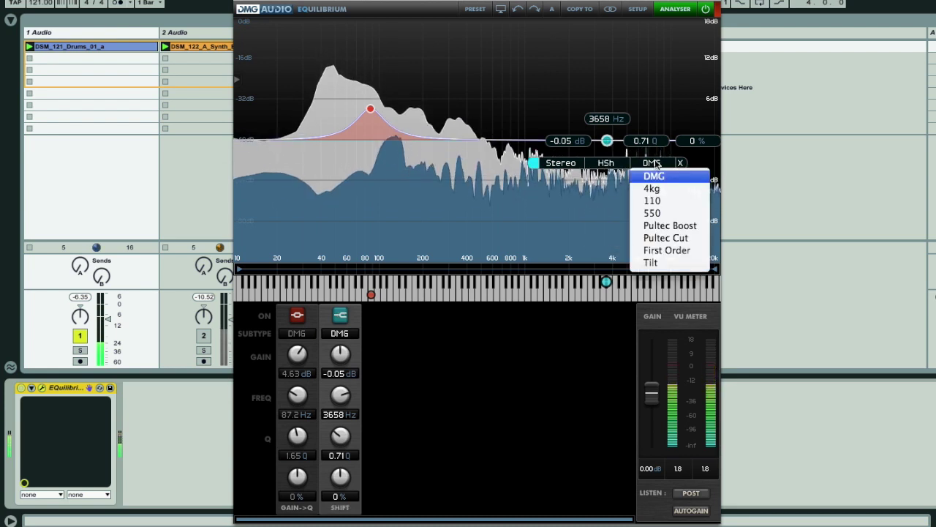
{"action": "left_click", "coordinate": [659, 202]}
Boost the shelf to 3.49 dB at 2979 Hz, then delete and restore the red peak band.
{"action": "left_click_drag", "start_coordinate": [609, 144], "coordinate": [594, 126]}
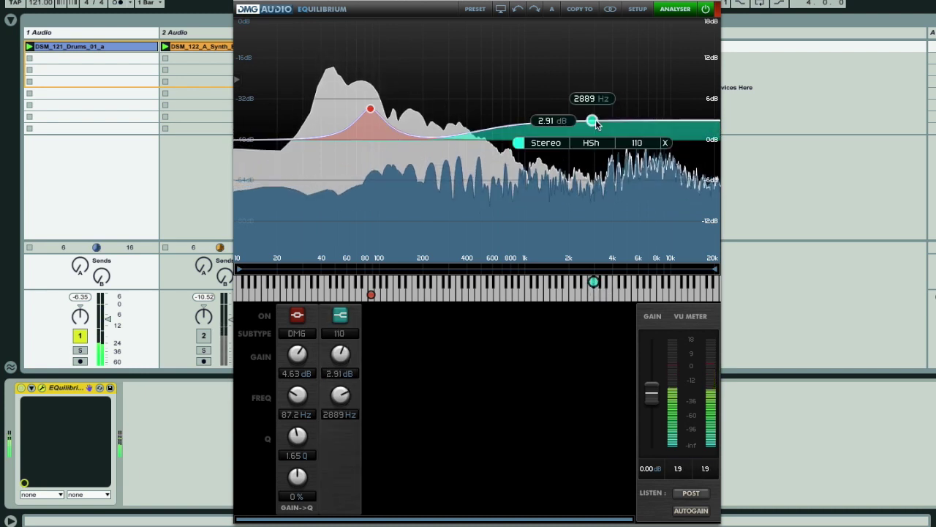
{"action": "scroll", "coordinate": [594, 123], "scroll_direction": "up", "scroll_amount": 5}
{"action": "left_click_drag", "start_coordinate": [594, 123], "coordinate": [596, 120]}
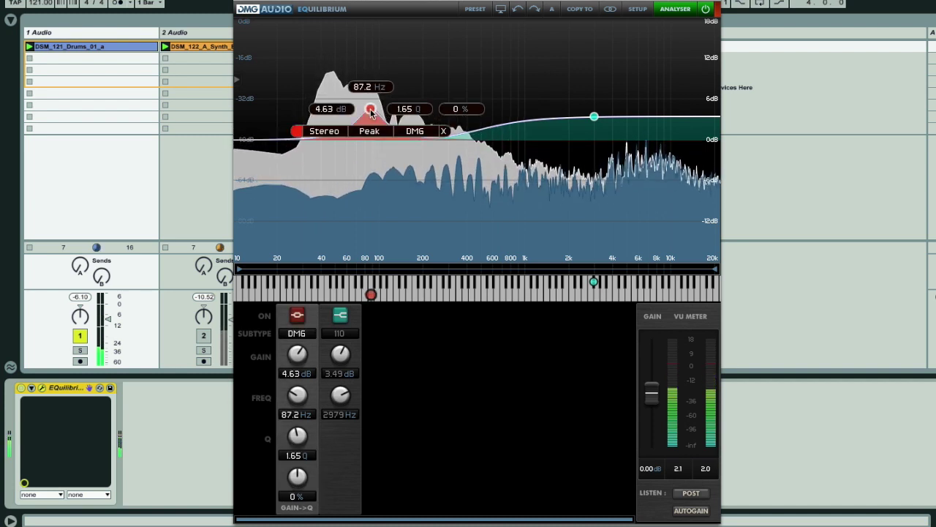
{"action": "double_click", "coordinate": [371, 111]}
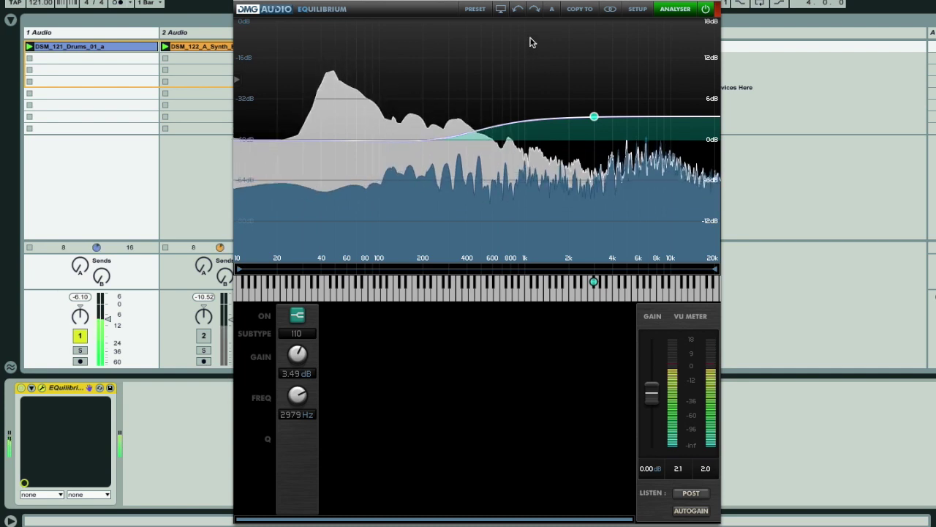
{"action": "left_click", "coordinate": [516, 11]}
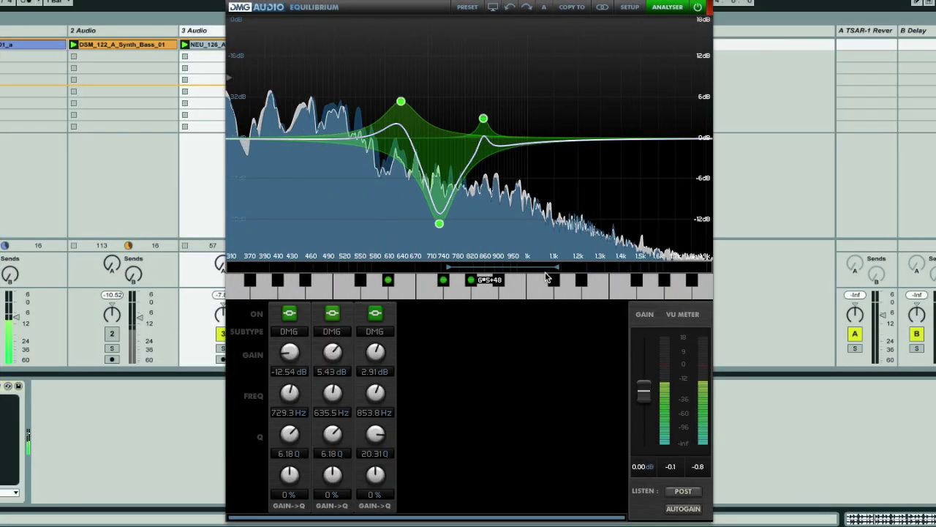
{"action": "left_click", "coordinate": [575, 126]}
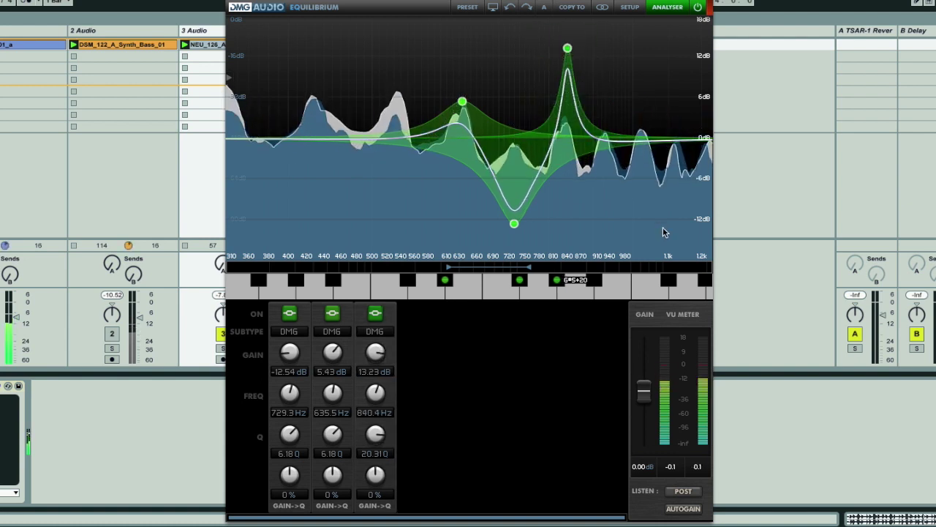
{"action": "mouse_move", "coordinate": [462, 102]}
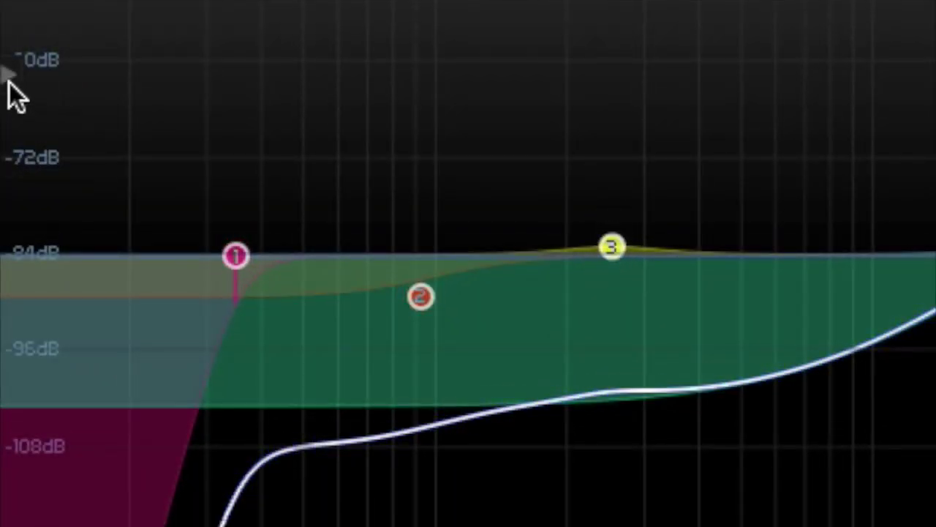
Shift all bands down to 116% and scale their gains to 17.25.
{"action": "left_click", "coordinate": [7, 77]}
{"action": "left_click_drag", "start_coordinate": [91, 261], "coordinate": [91, 303]}
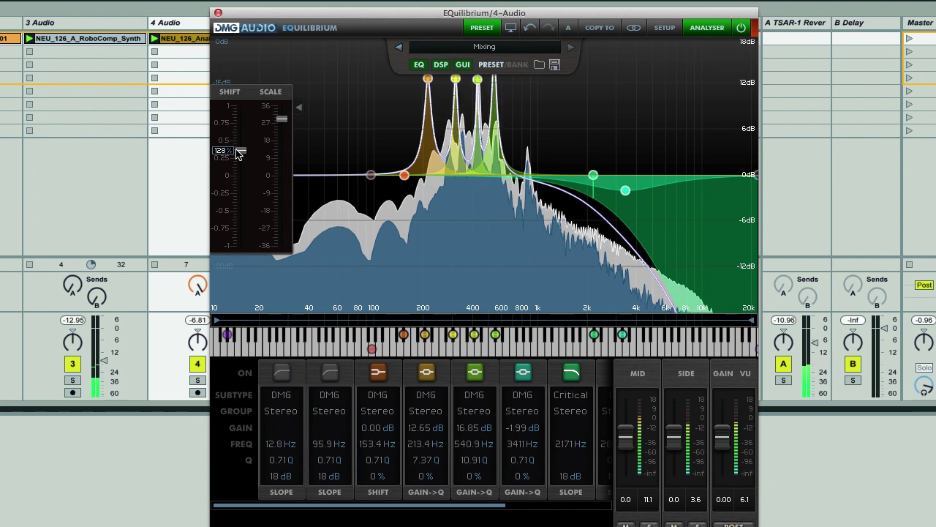
{"action": "left_click_drag", "start_coordinate": [236, 159], "coordinate": [238, 163]}
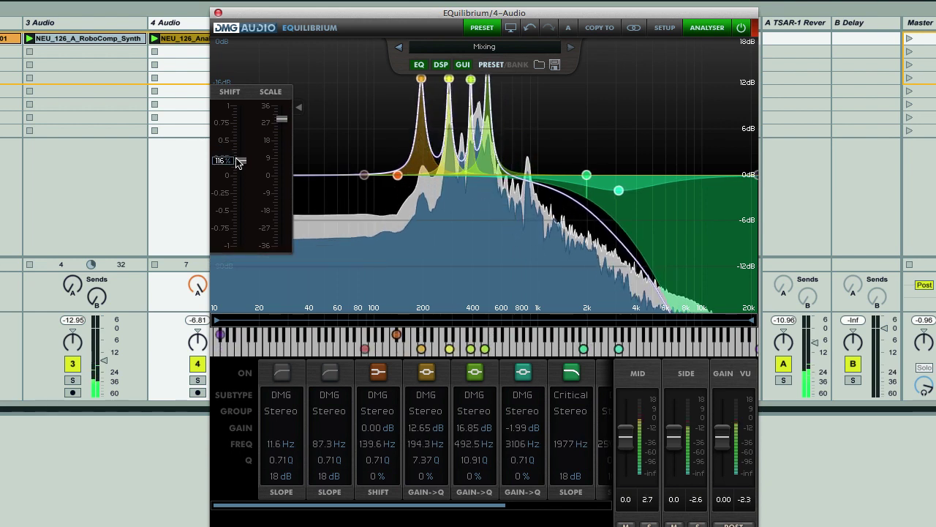
{"action": "left_click_drag", "start_coordinate": [282, 127], "coordinate": [284, 148]}
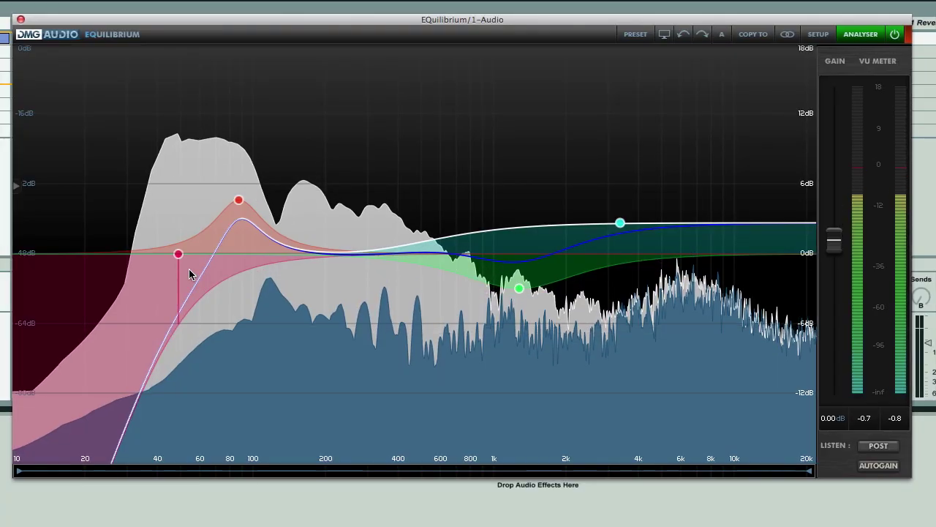
Set the high-pass to 169 Hz on the Side only and push the Side peak into a boost.
{"action": "left_click", "coordinate": [180, 256]}
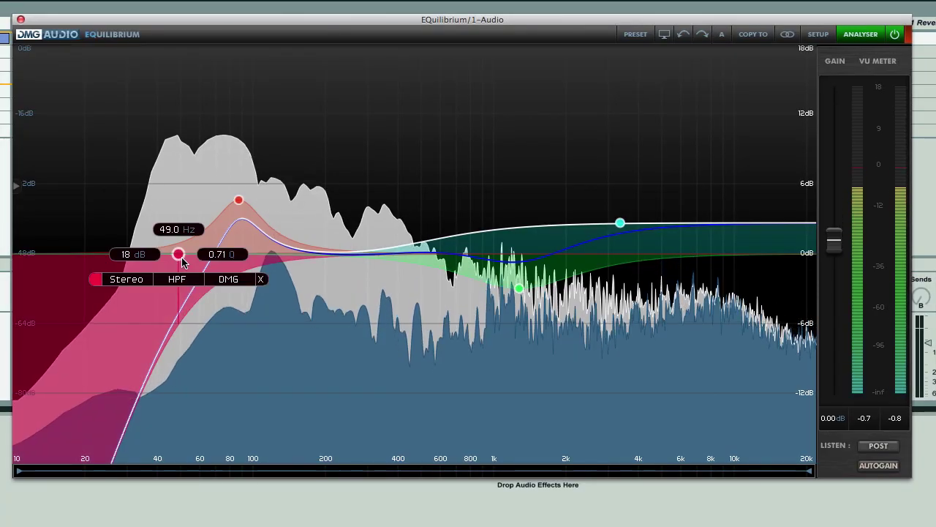
{"action": "left_click_drag", "start_coordinate": [179, 257], "coordinate": [308, 259]}
{"action": "left_click", "coordinate": [255, 278]}
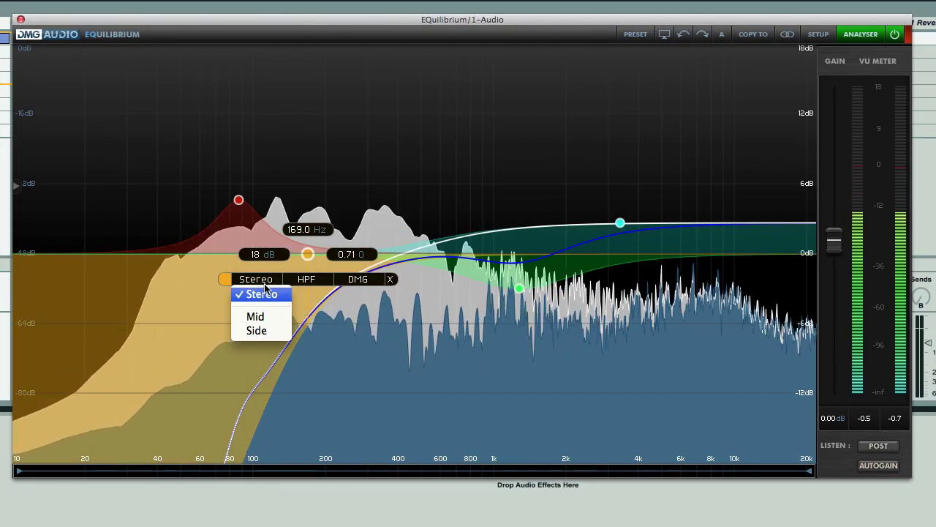
{"action": "left_click", "coordinate": [268, 329]}
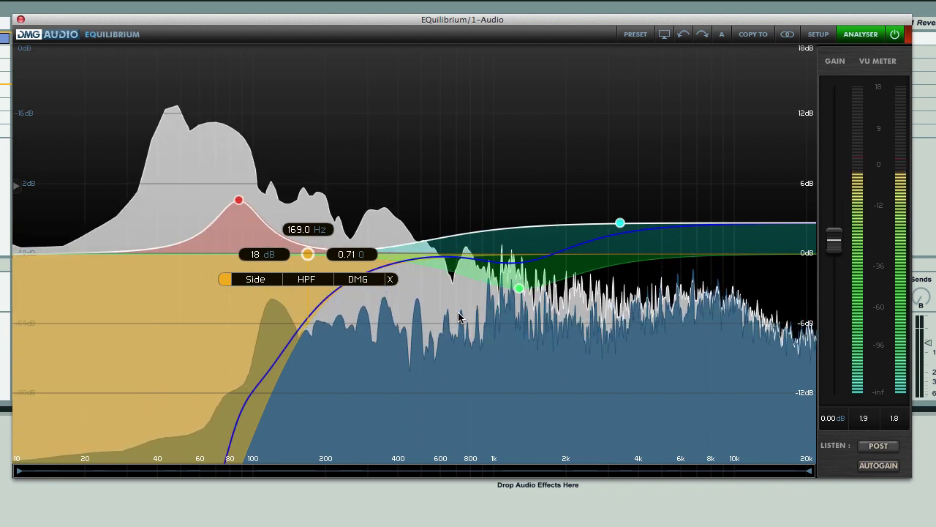
{"action": "mouse_move", "coordinate": [519, 288]}
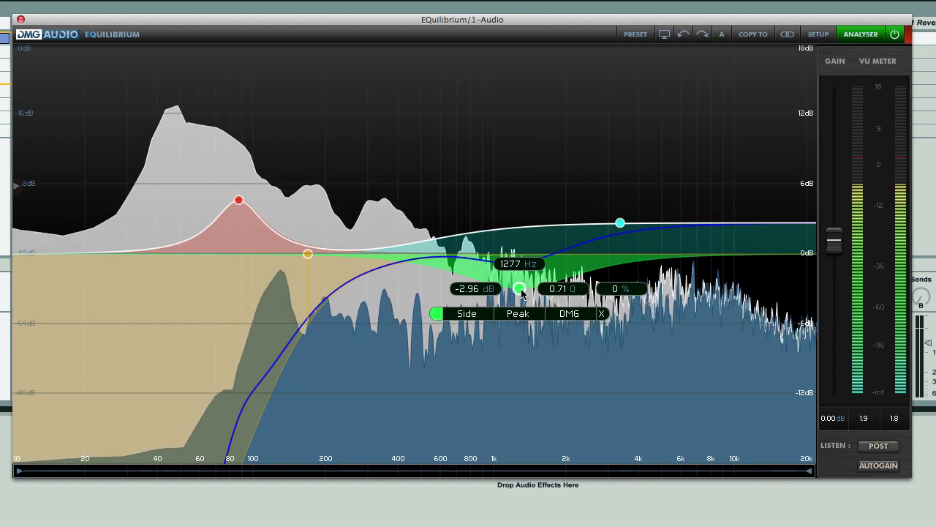
{"action": "left_click_drag", "start_coordinate": [521, 292], "coordinate": [565, 225]}
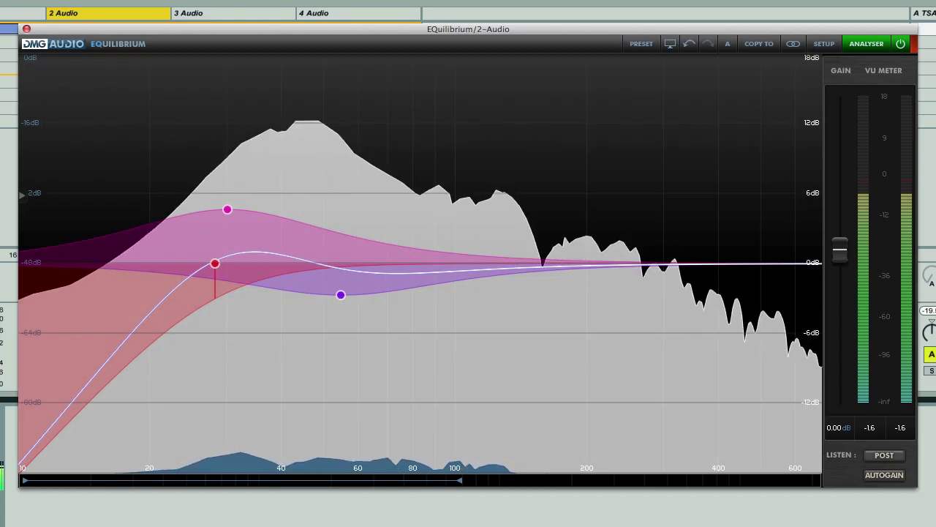
Overlay the Drums Mid signal on the analyser, deepen the blue cut and raise the pink boost.
{"action": "left_click", "coordinate": [860, 46]}
{"action": "mouse_move", "coordinate": [895, 87]}
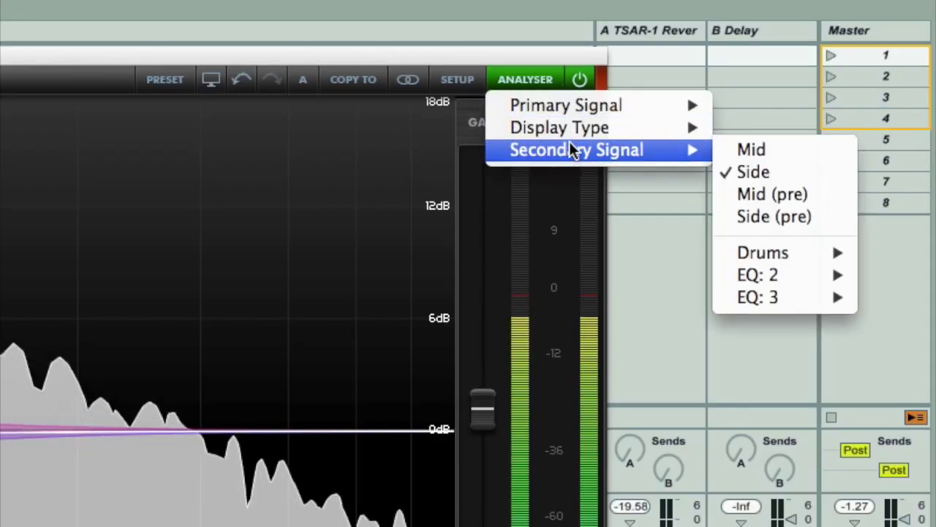
{"action": "mouse_move", "coordinate": [780, 258]}
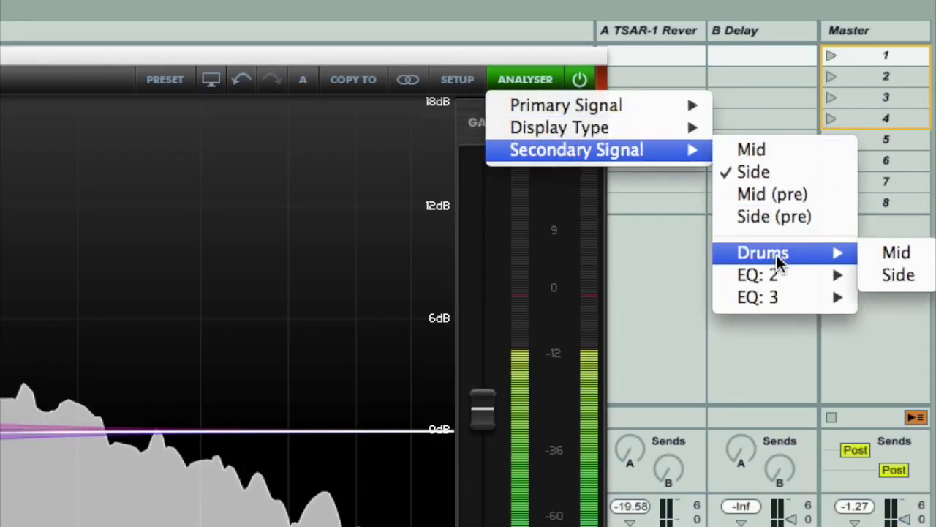
{"action": "left_click", "coordinate": [905, 260]}
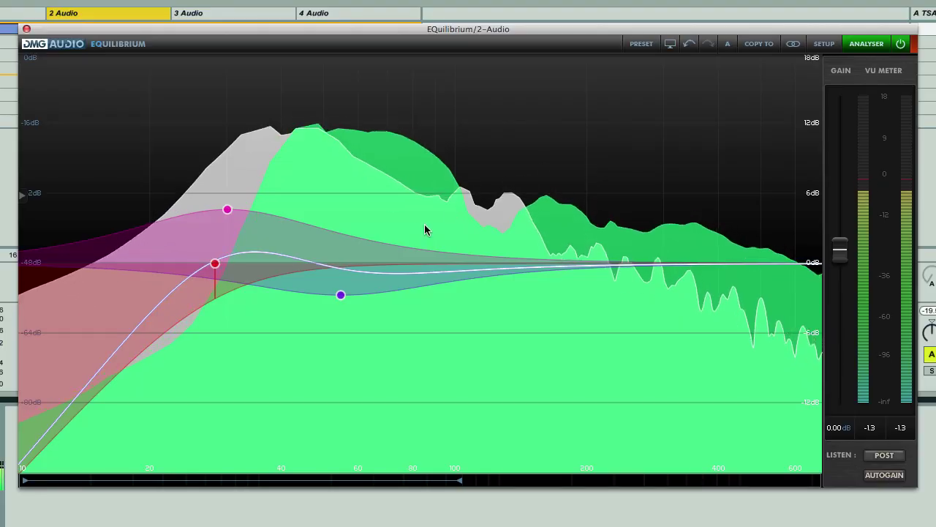
{"action": "left_click_drag", "start_coordinate": [343, 301], "coordinate": [333, 377]}
{"action": "left_click_drag", "start_coordinate": [227, 210], "coordinate": [228, 197]}
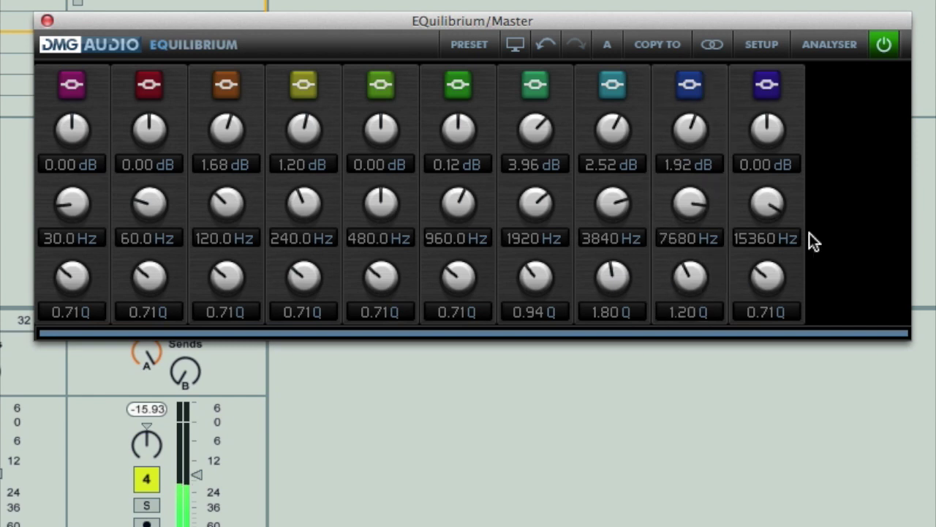
Set the DSP phase mode to Linear with an 8192 impulse length and close Setup.
{"action": "left_click", "coordinate": [762, 44]}
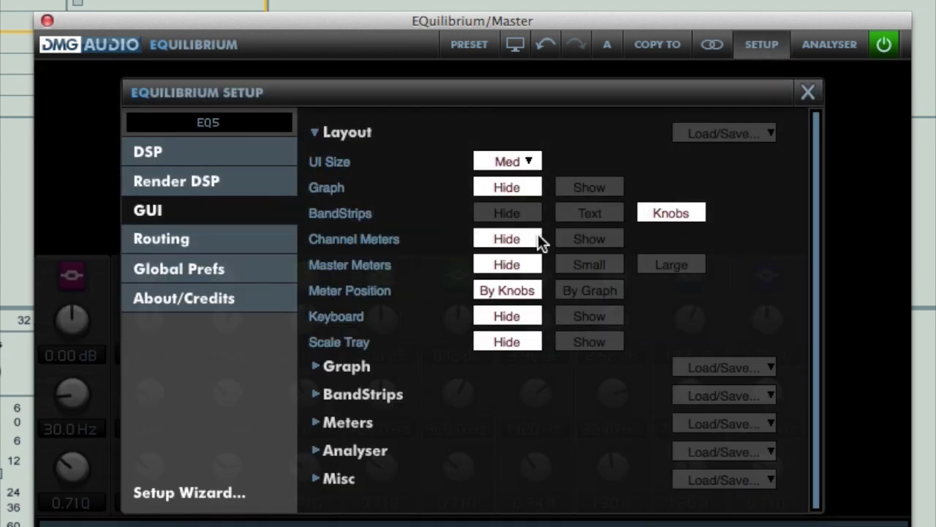
{"action": "left_click", "coordinate": [180, 155]}
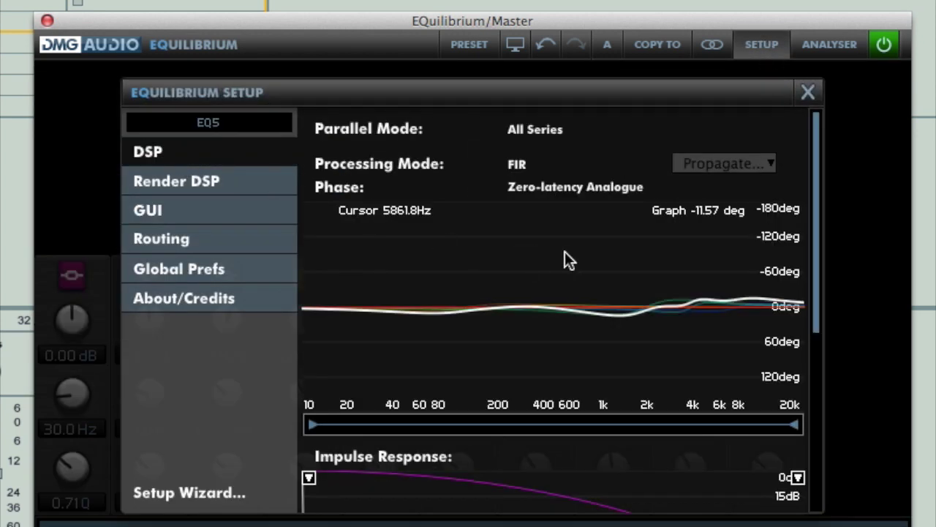
{"action": "left_click", "coordinate": [621, 188]}
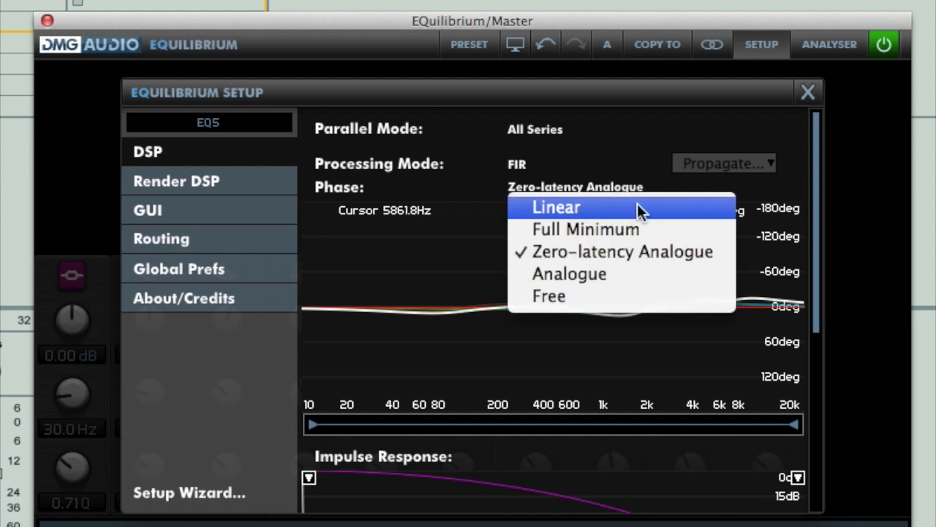
{"action": "left_click", "coordinate": [641, 207]}
{"action": "scroll", "coordinate": [815, 197], "scroll_direction": "down", "scroll_amount": 5}
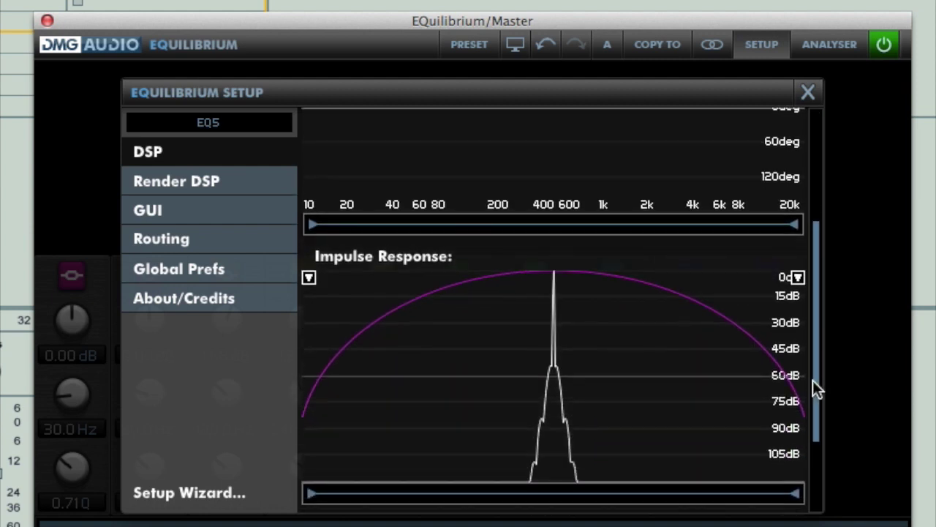
{"action": "left_click_drag", "start_coordinate": [817, 388], "coordinate": [797, 501]}
{"action": "left_click", "coordinate": [534, 415]}
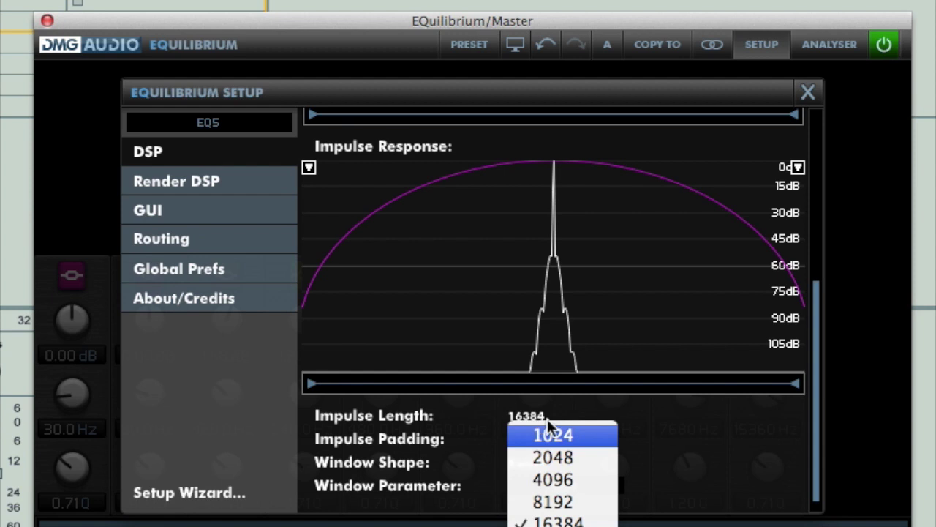
{"action": "left_click", "coordinate": [556, 502]}
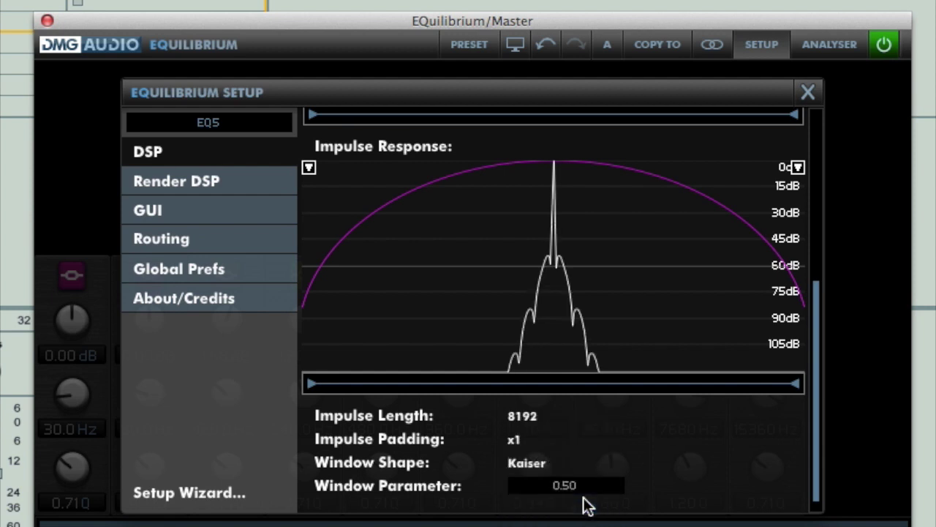
{"action": "left_click", "coordinate": [809, 92]}
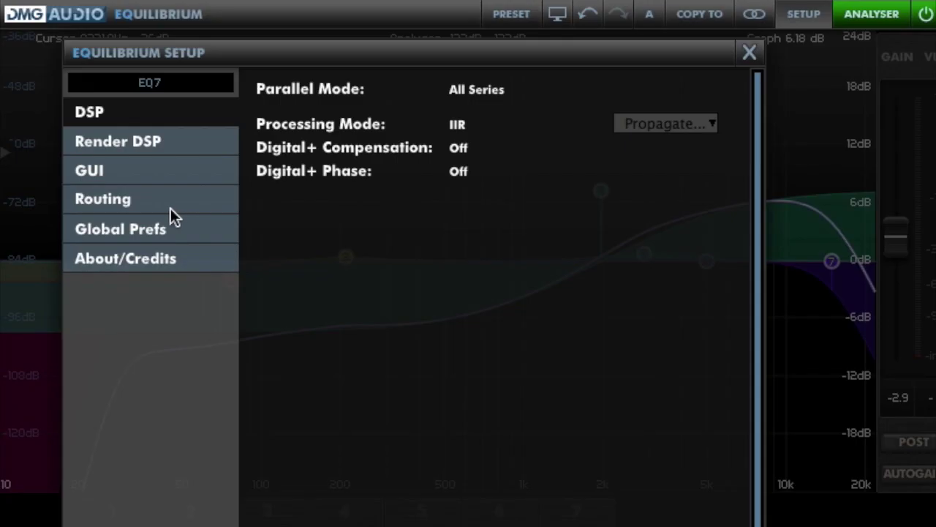
Browse the GUI Layout and Graph sections of the setup settings.
{"action": "left_click", "coordinate": [119, 172]}
{"action": "left_click", "coordinate": [299, 93]}
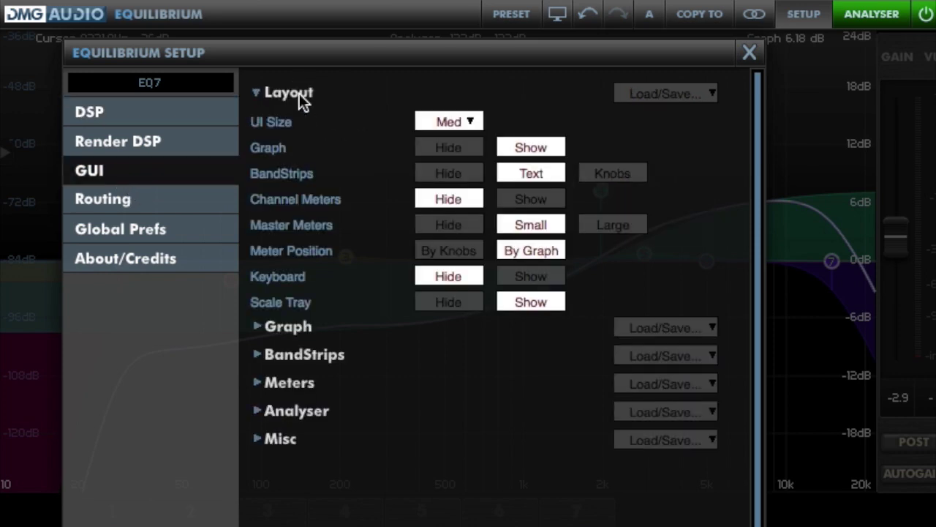
{"action": "left_click", "coordinate": [300, 93]}
{"action": "left_click", "coordinate": [294, 120]}
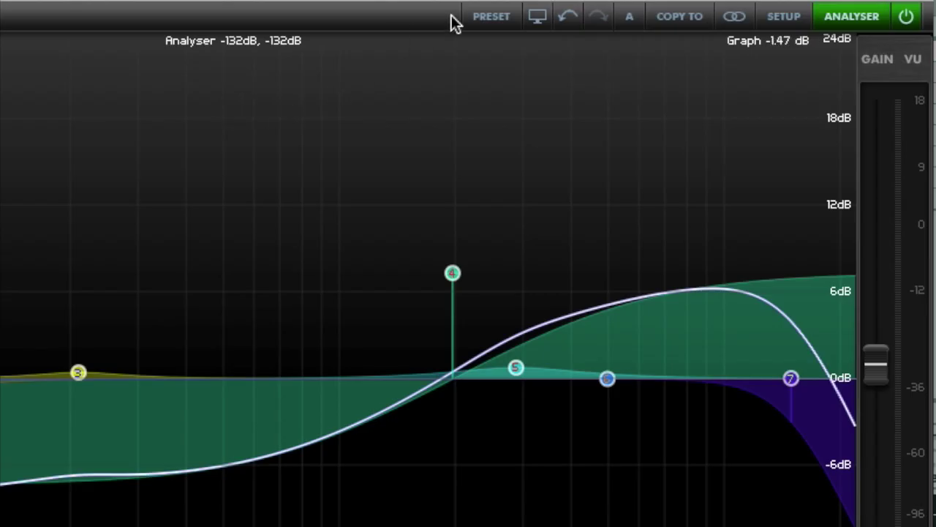
Load the TRK Stereo Enhancer preset from Scorb TRK > TRK Mixing Presets.
{"action": "left_click", "coordinate": [492, 16]}
{"action": "left_click", "coordinate": [202, 48]}
{"action": "mouse_move", "coordinate": [285, 215]}
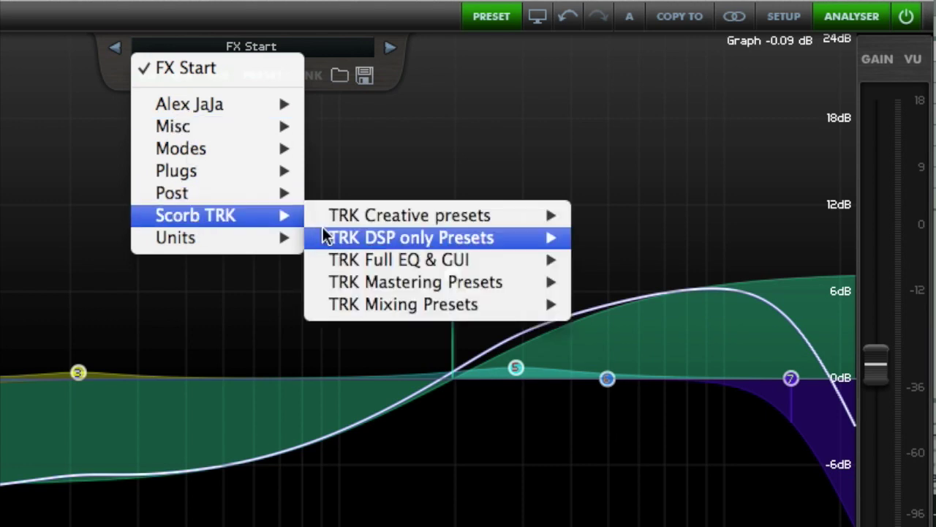
{"action": "mouse_move", "coordinate": [316, 303]}
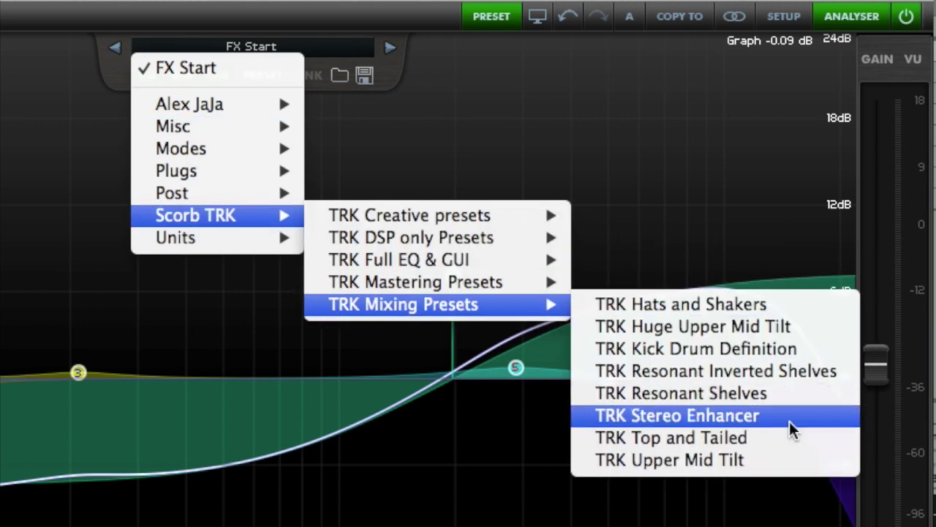
{"action": "left_click", "coordinate": [790, 421]}
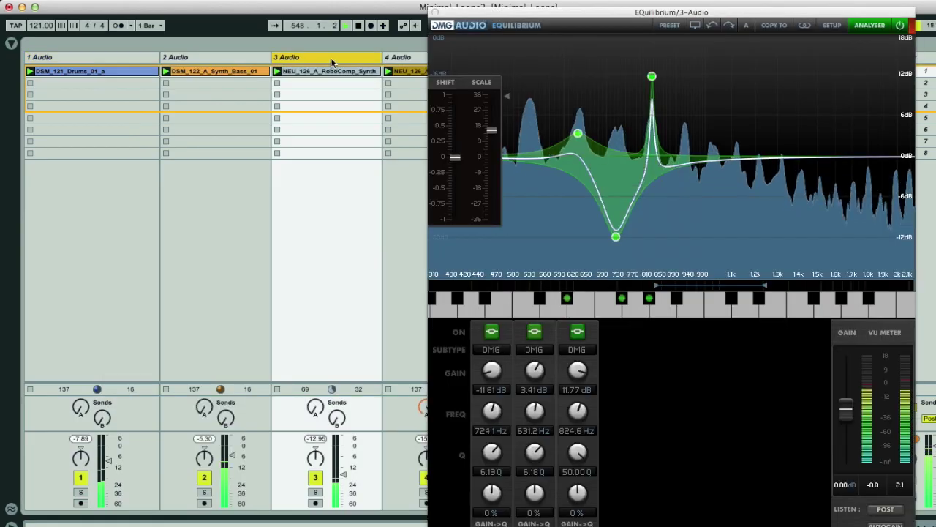